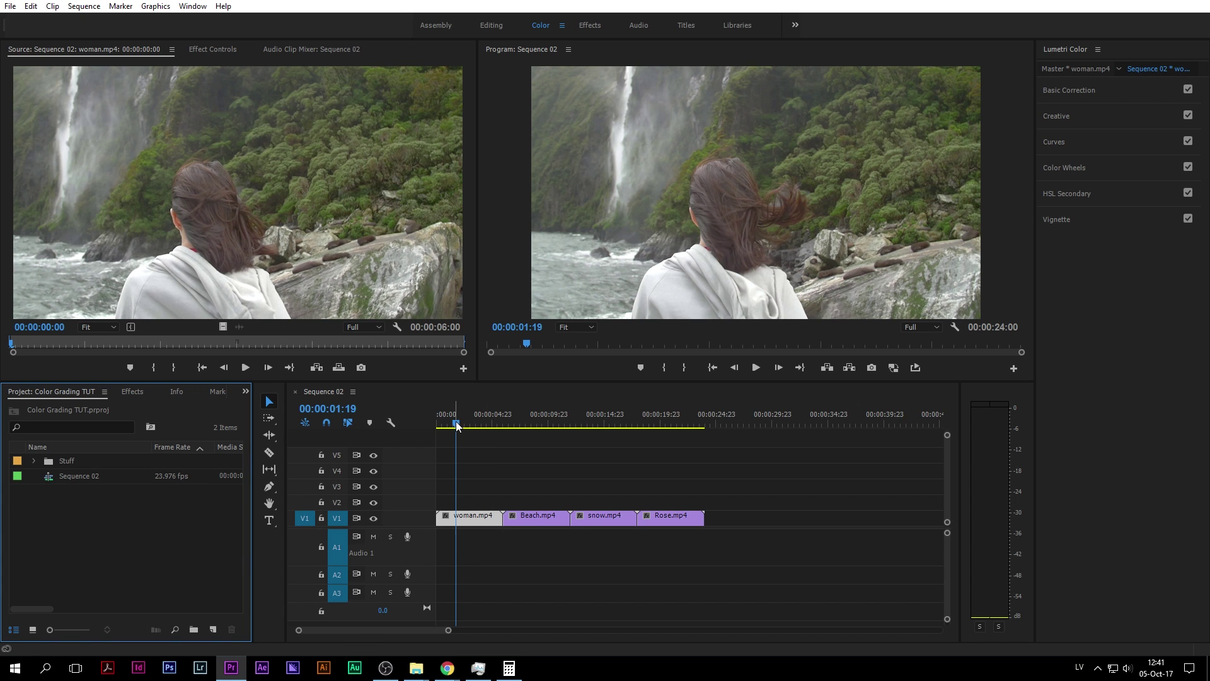
# - Preview the opening of the sequence and confirm the color panel is showing
pyautogui.moveTo(456, 424); pyautogui.dragTo(675, 426)
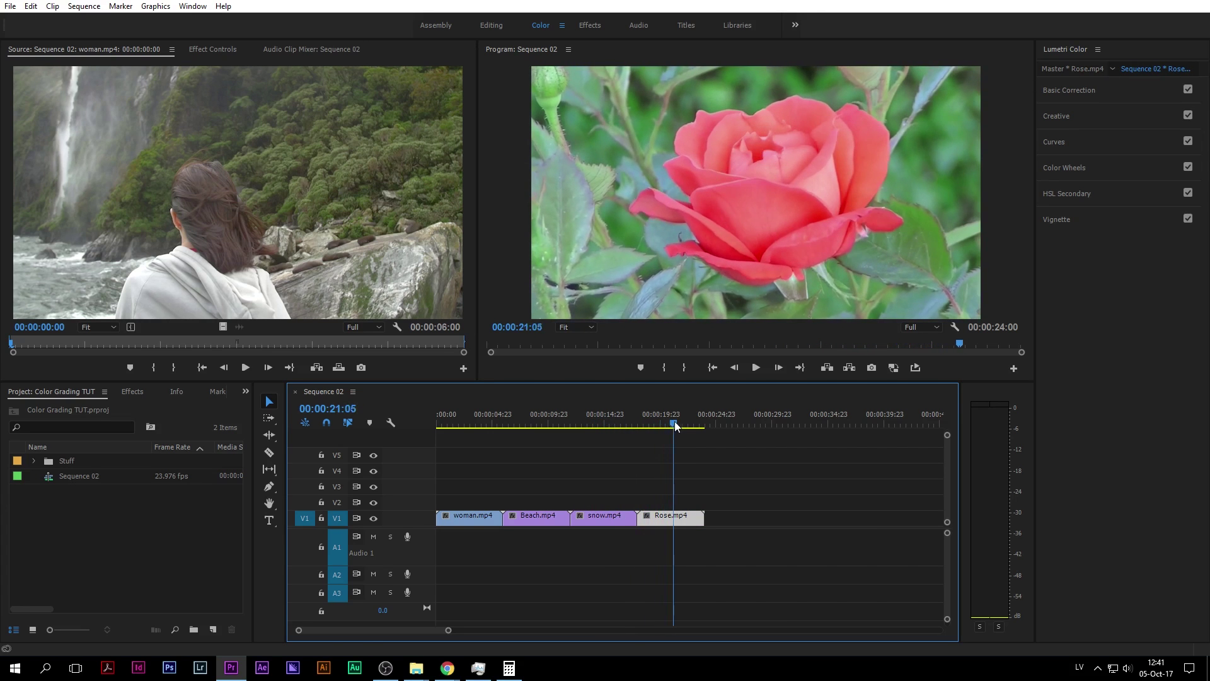
pyautogui.click(462, 424)
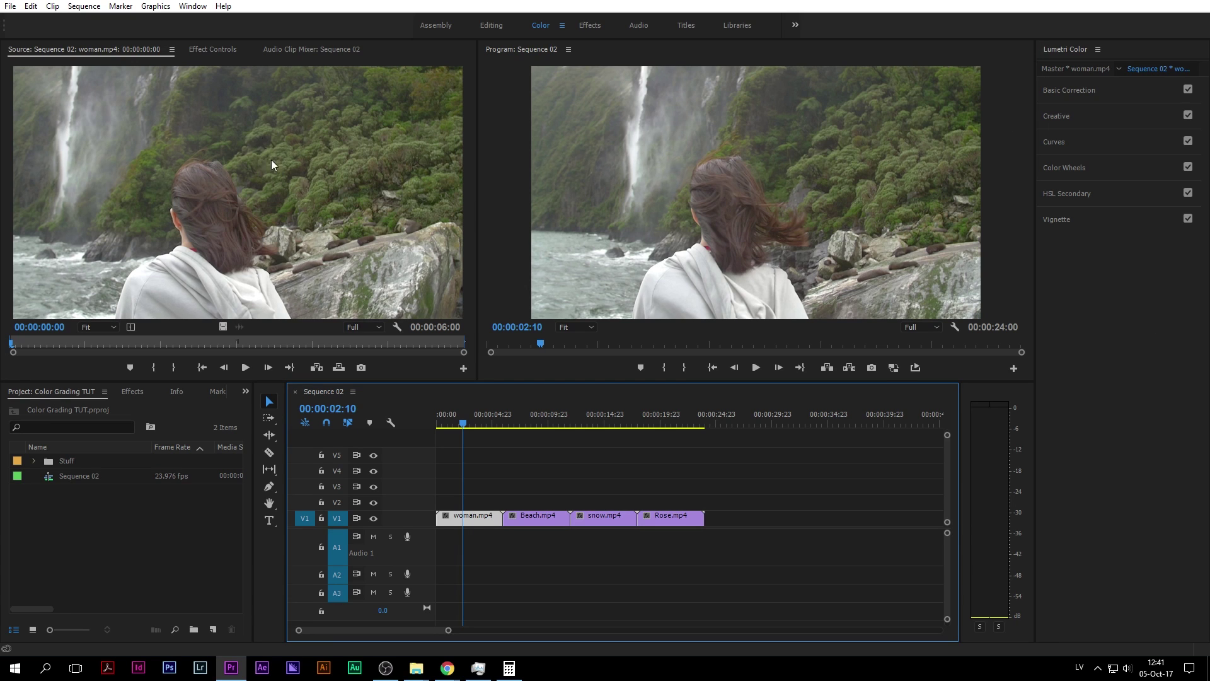
pyautogui.click(188, 10)
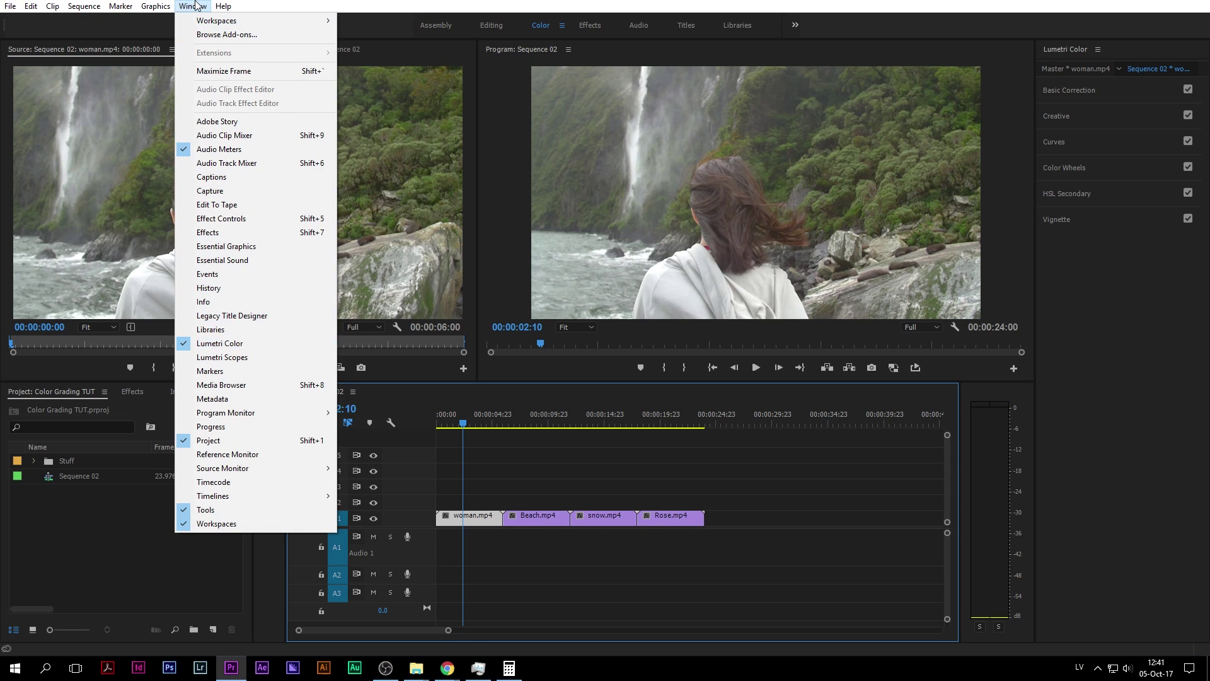
pyautogui.click(243, 346)
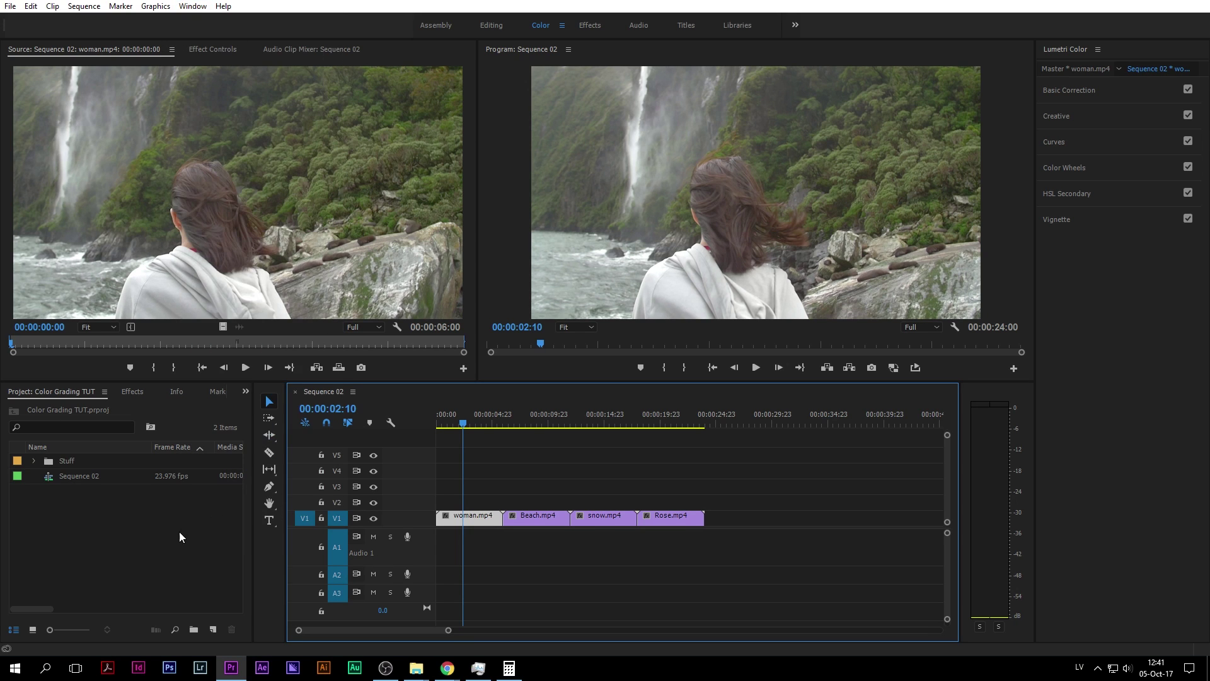
# - Create a new adjustment layer from the Project panel's New Item menu with default video settings
pyautogui.click(188, 539)
pyautogui.click(214, 632)
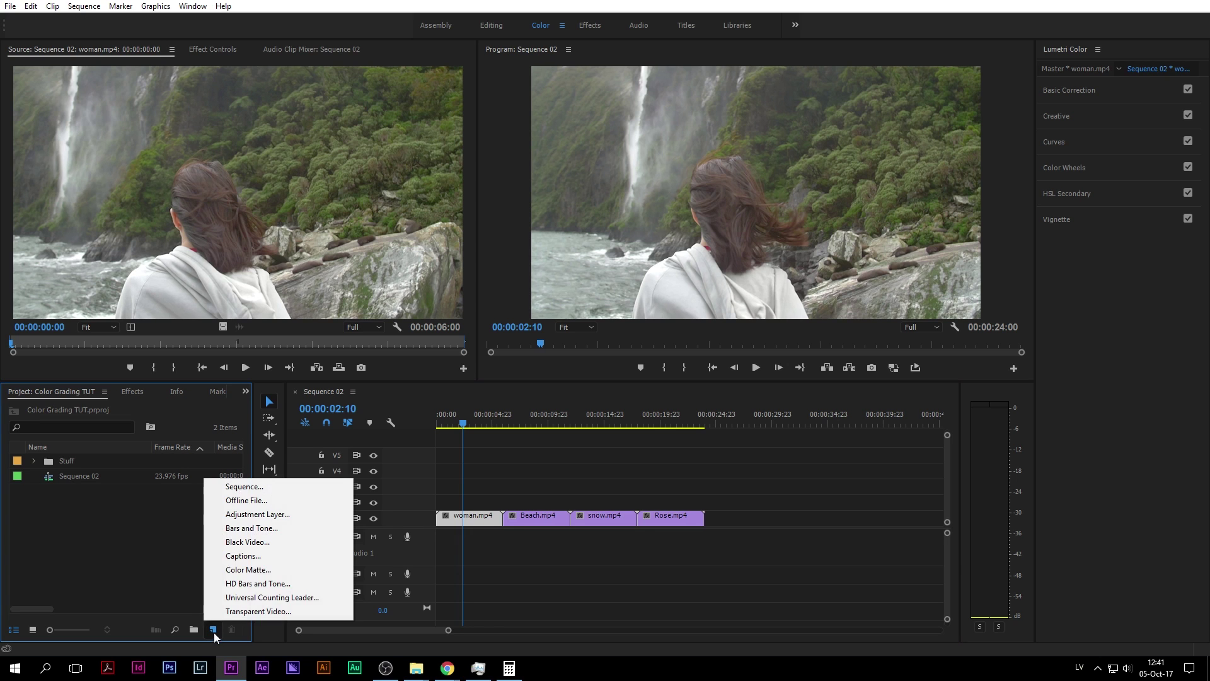
pyautogui.click(242, 514)
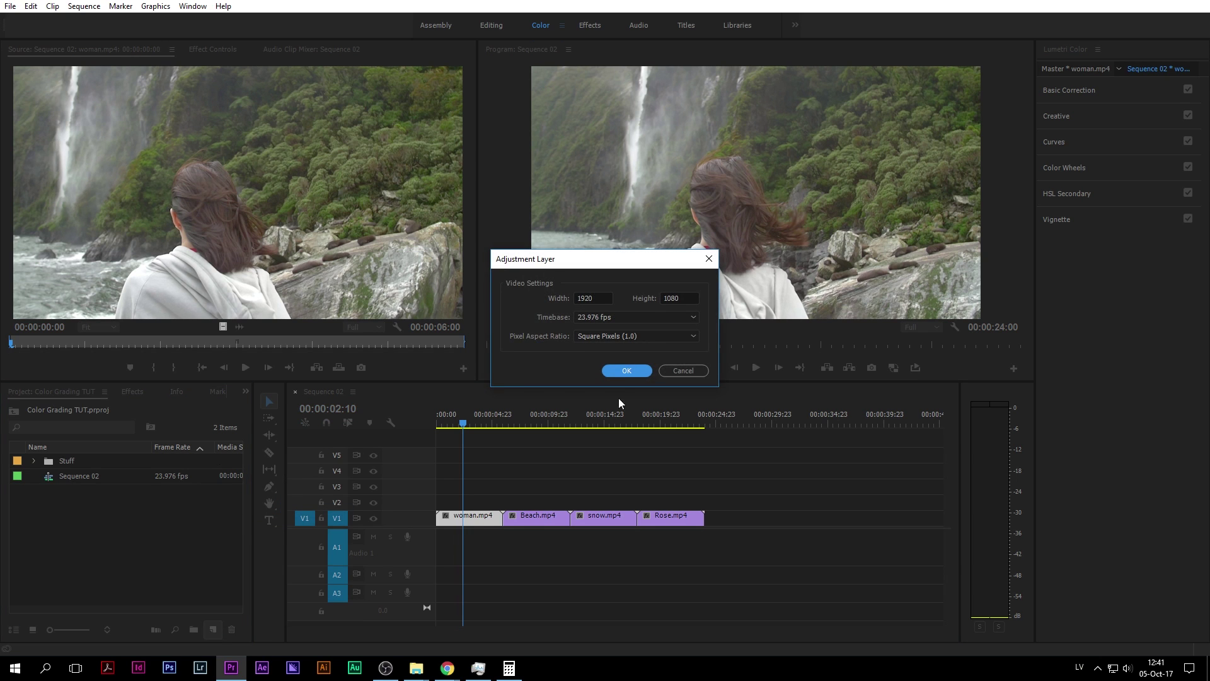
pyautogui.click(626, 370)
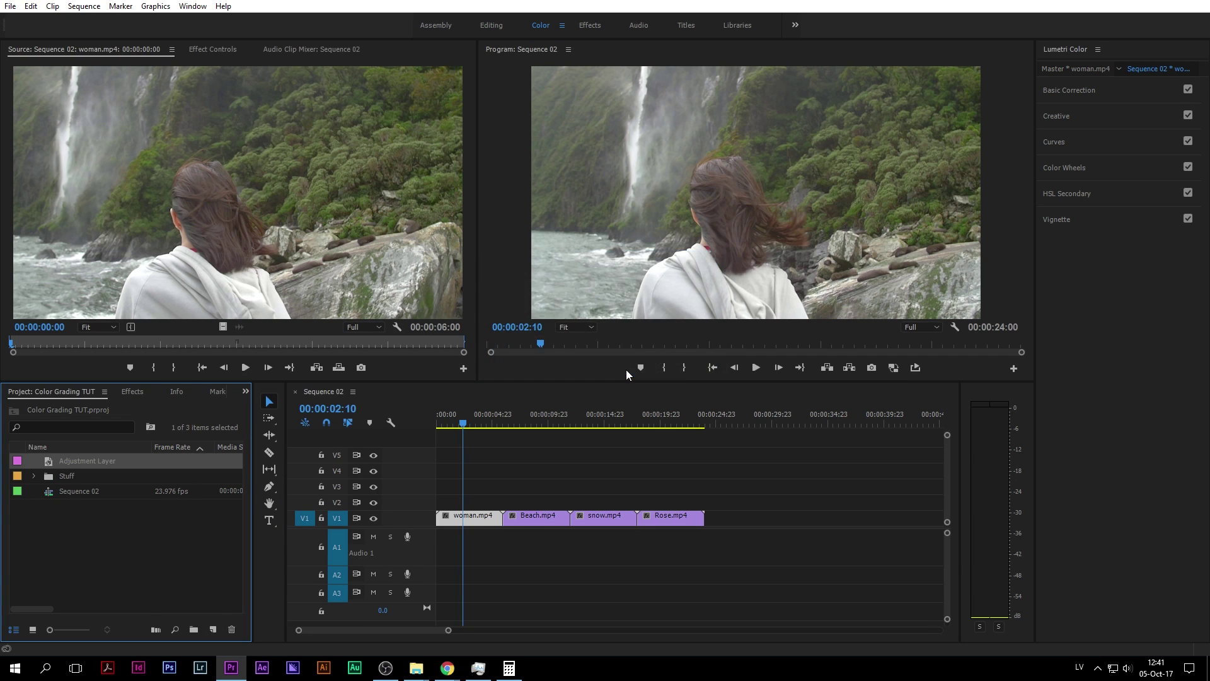
# - Place the adjustment layer on V2 and stretch it over all four clips
pyautogui.moveTo(61, 462); pyautogui.dragTo(441, 501)
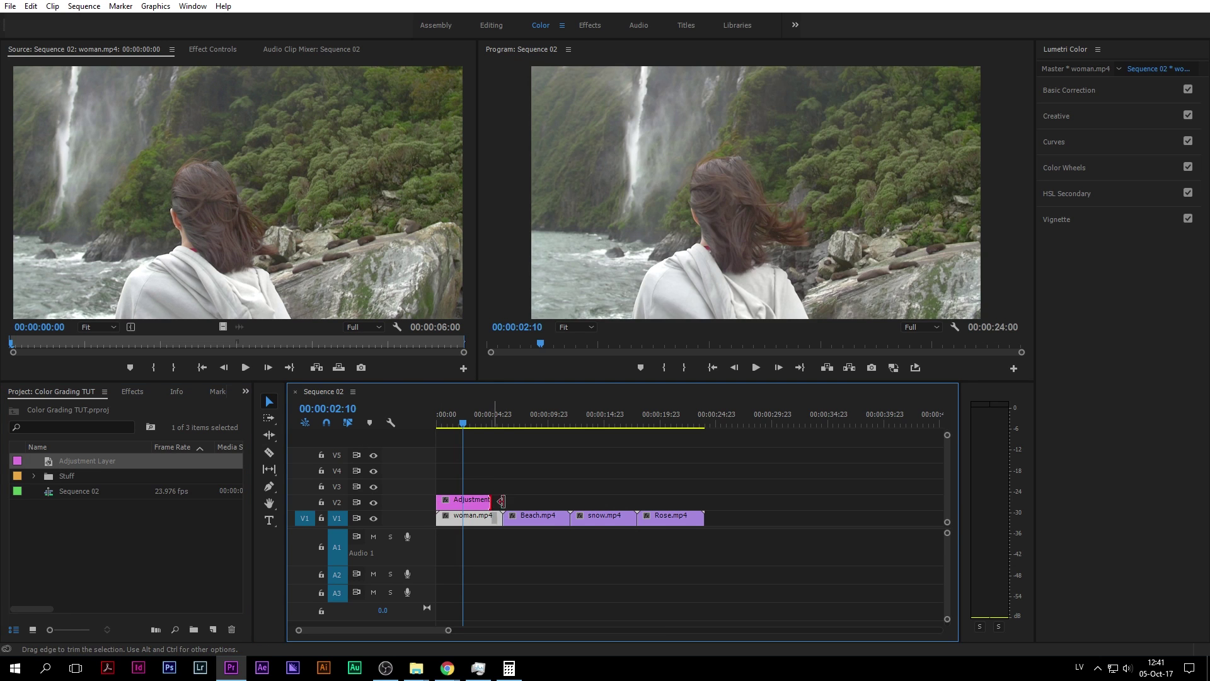
pyautogui.moveTo(501, 500); pyautogui.dragTo(703, 500)
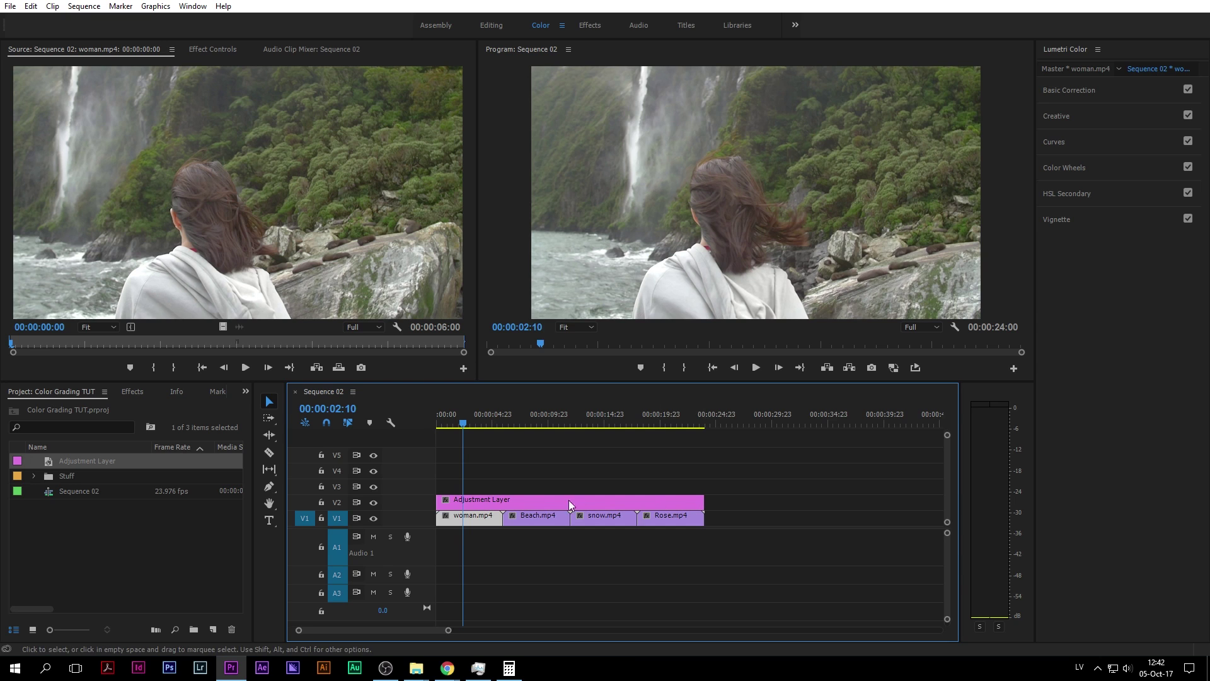
pyautogui.click(496, 501)
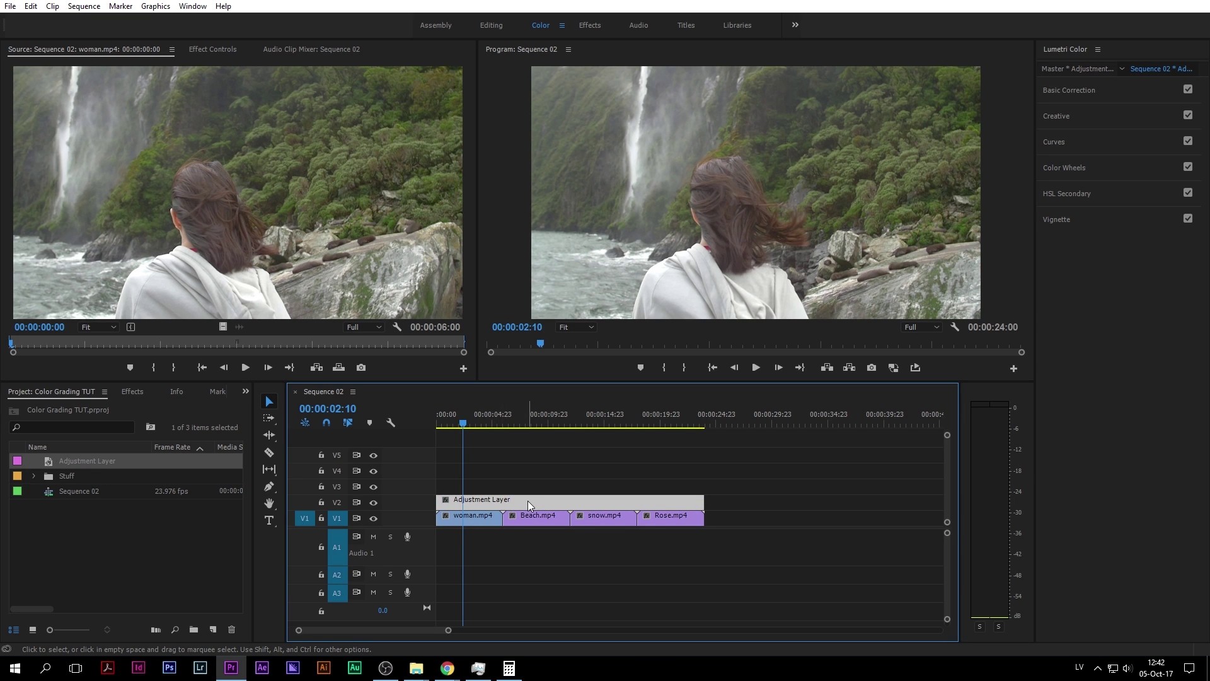
# - Check woman.mp4, Beach.mp4, snow.mp4 and Rose.mp4 in turn, then reselect the adjustment layer
pyautogui.click(479, 518)
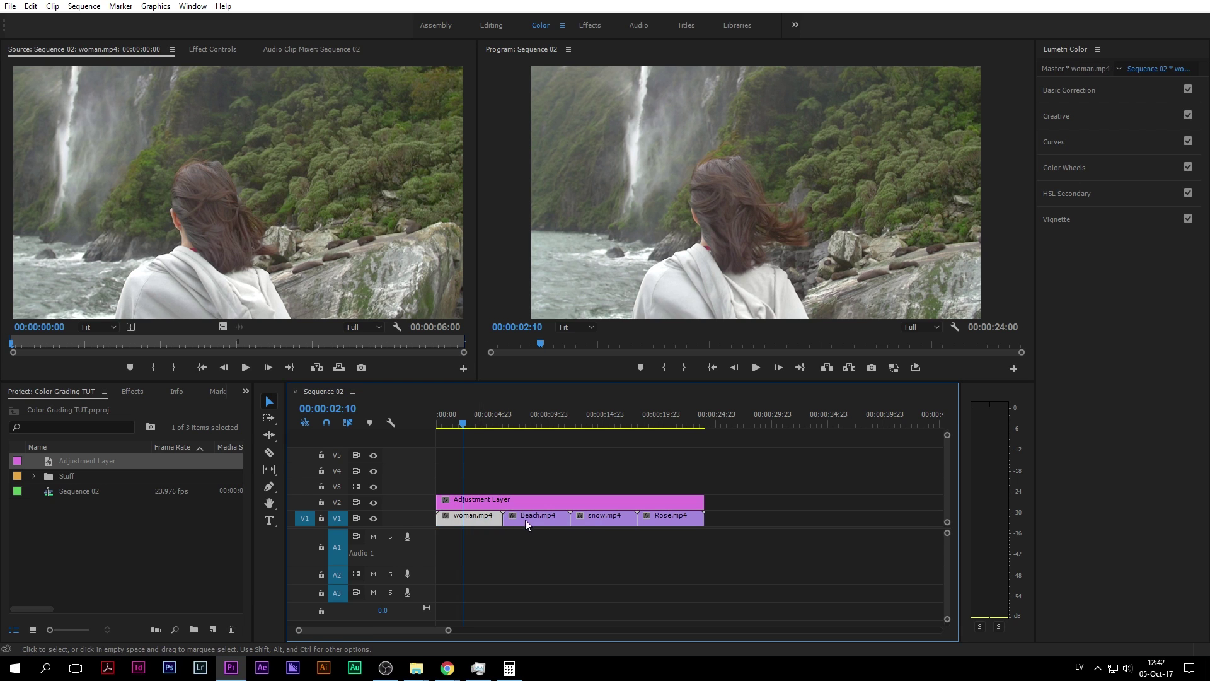
pyautogui.click(525, 519)
pyautogui.click(587, 520)
pyautogui.click(664, 518)
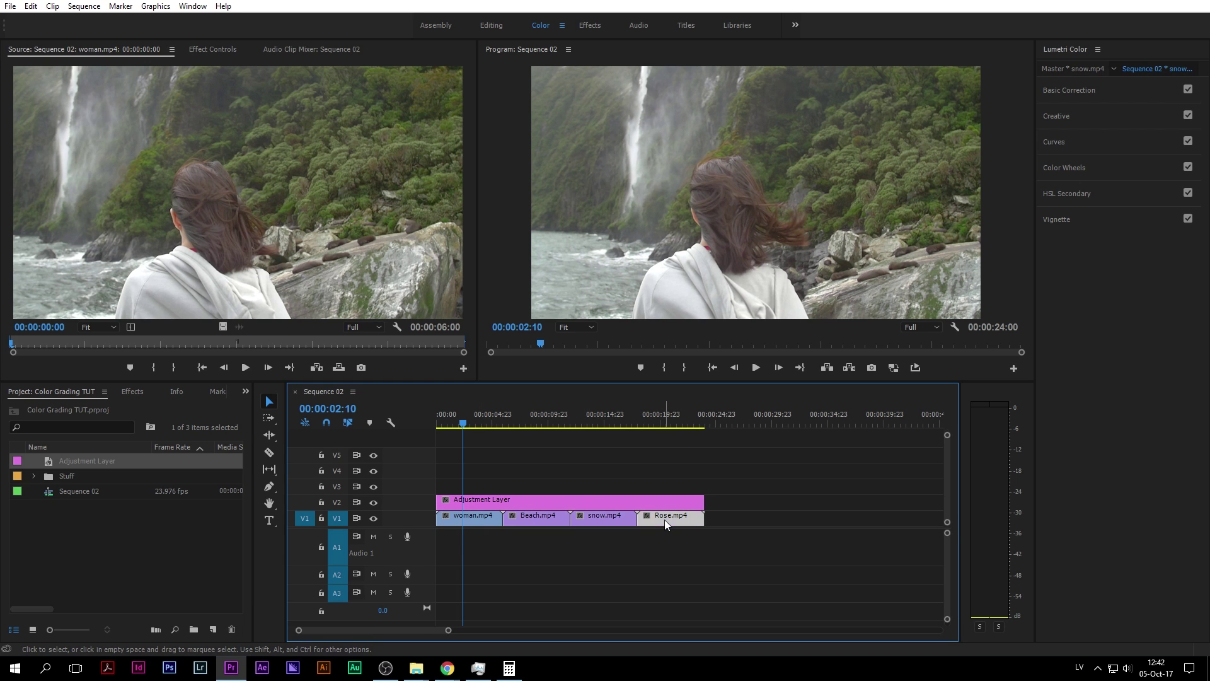
pyautogui.click(577, 501)
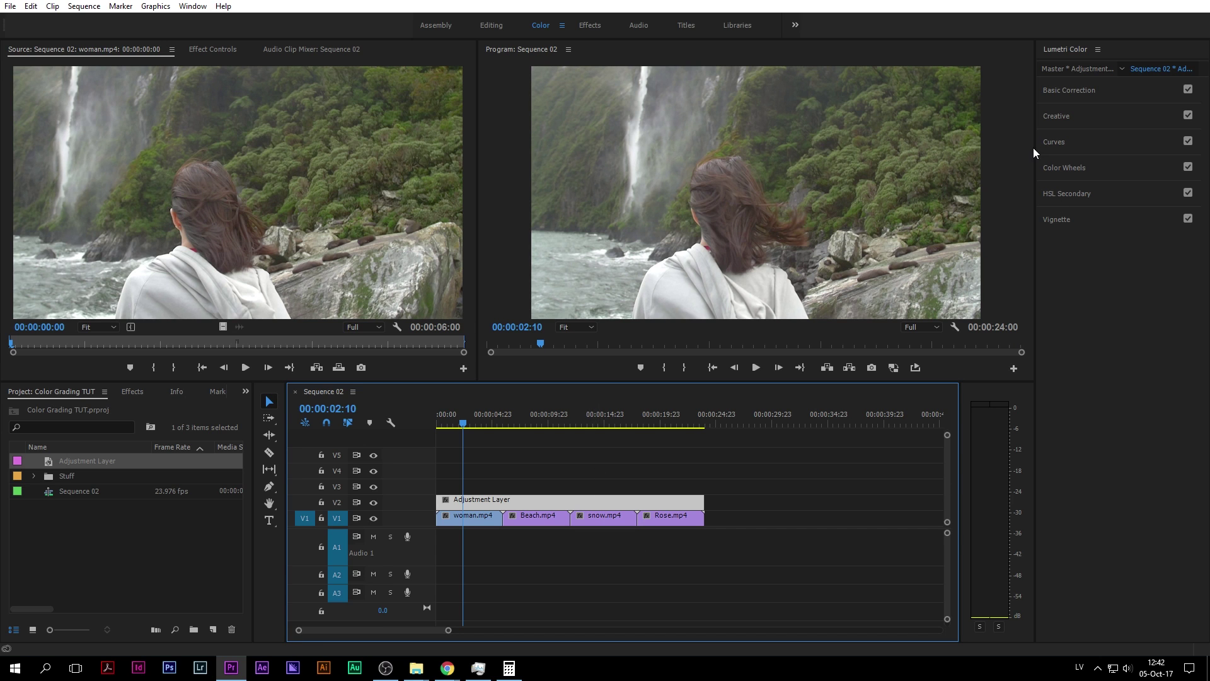
# - Expand the Creative section and preview five looks in turn
pyautogui.click(1093, 115)
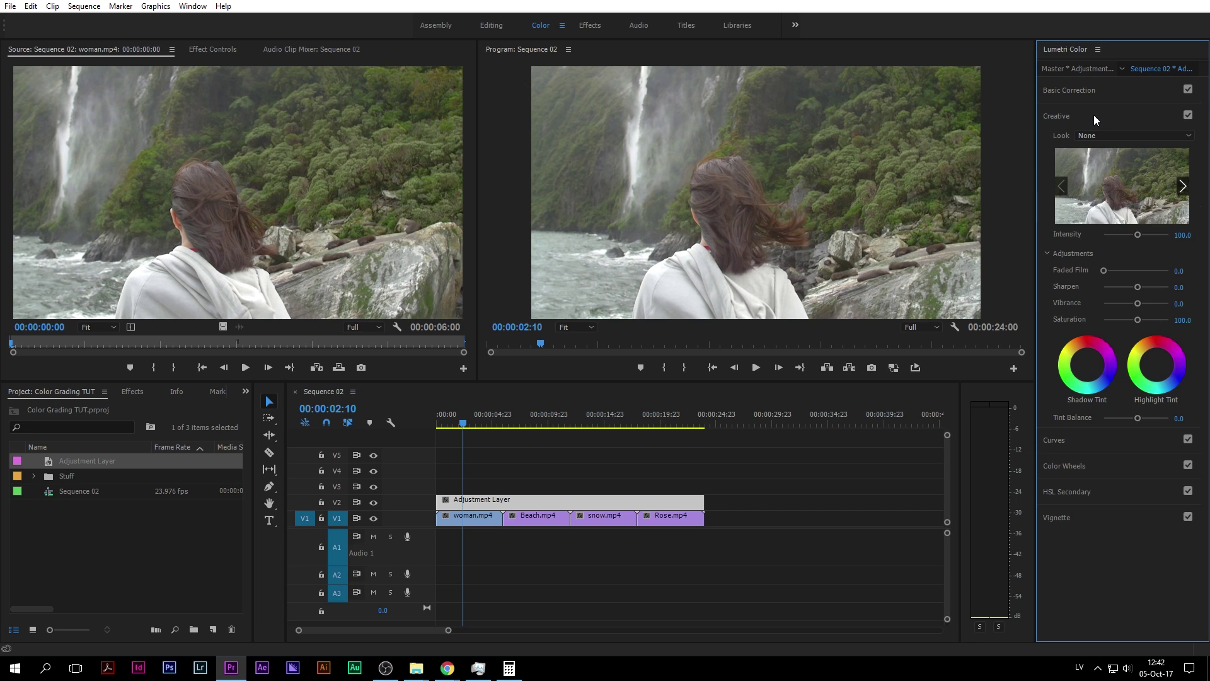
pyautogui.click(1183, 188)
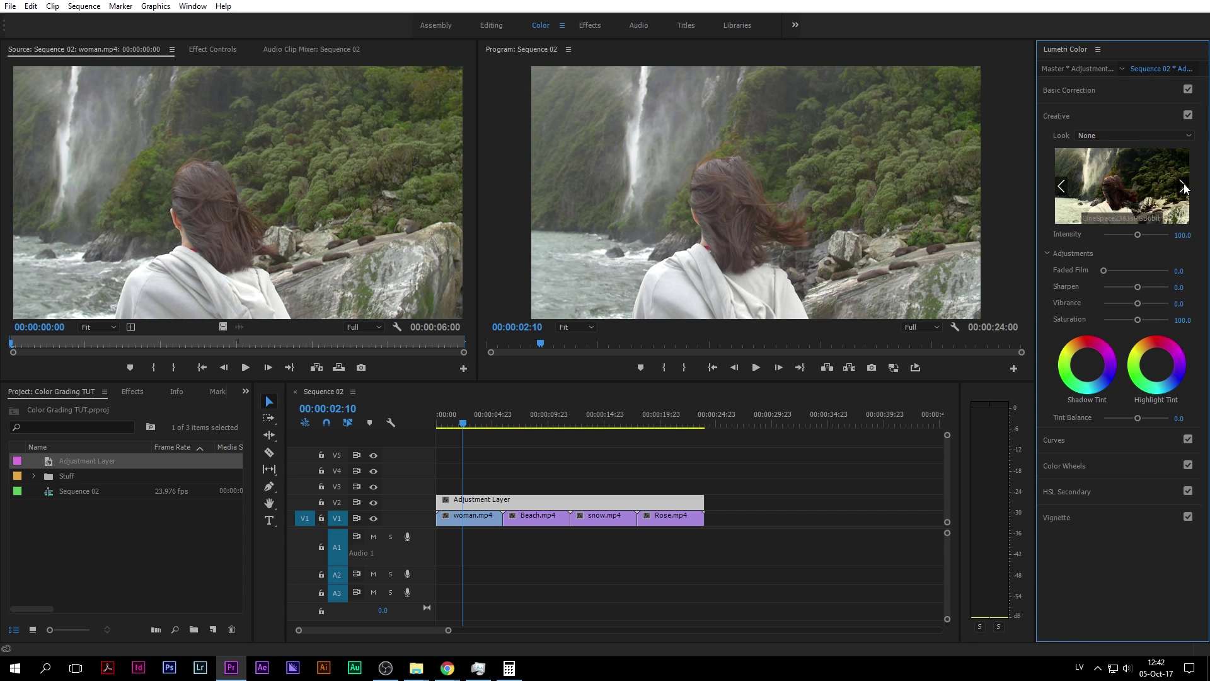
pyautogui.click(1184, 188)
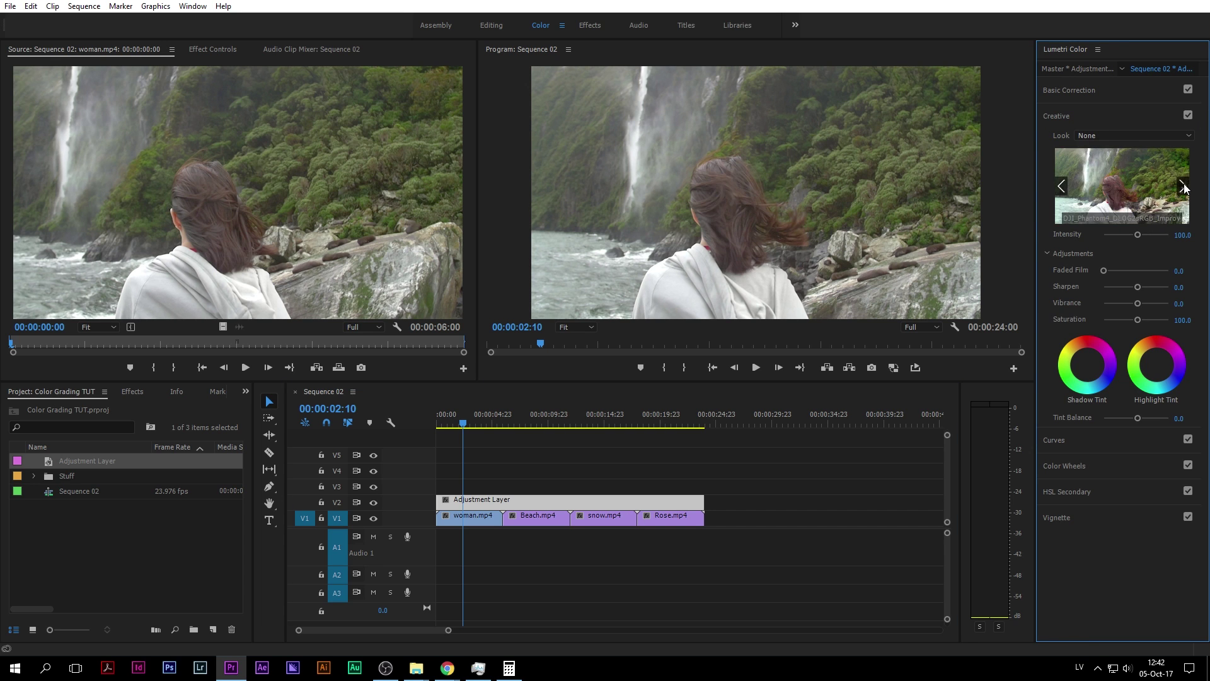
pyautogui.click(1184, 187)
pyautogui.click(1184, 188)
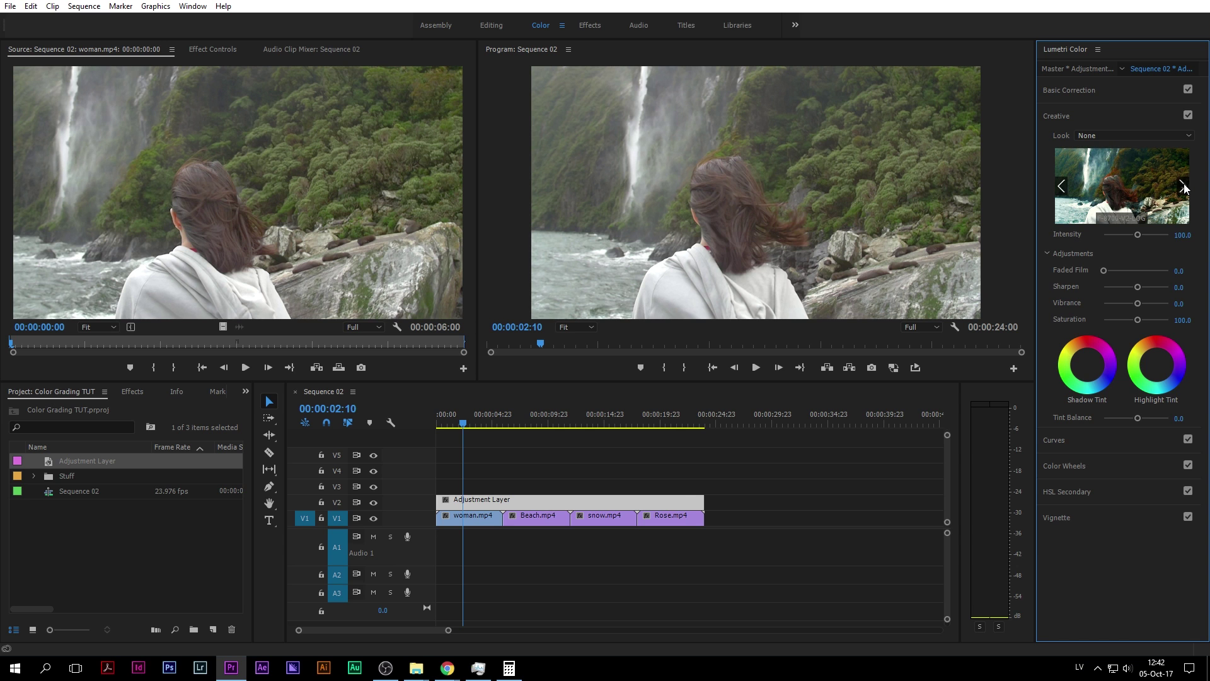
pyautogui.click(1183, 188)
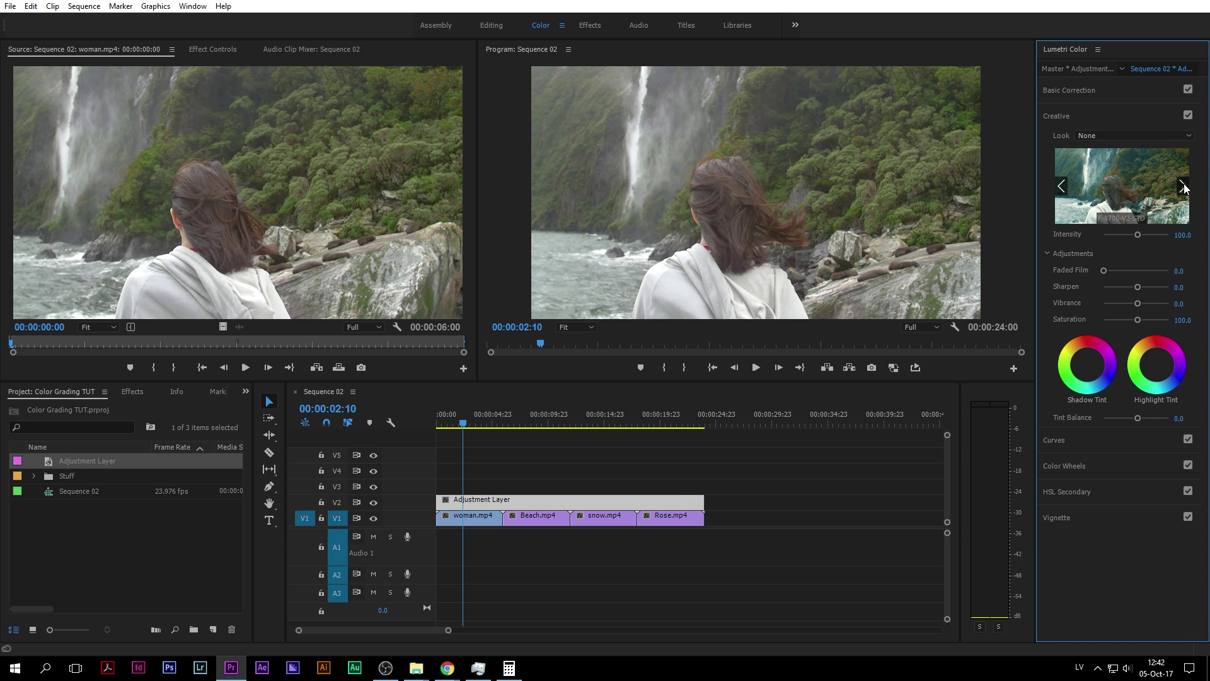
# - Apply the SL BIG look from the Look list
pyautogui.click(1083, 139)
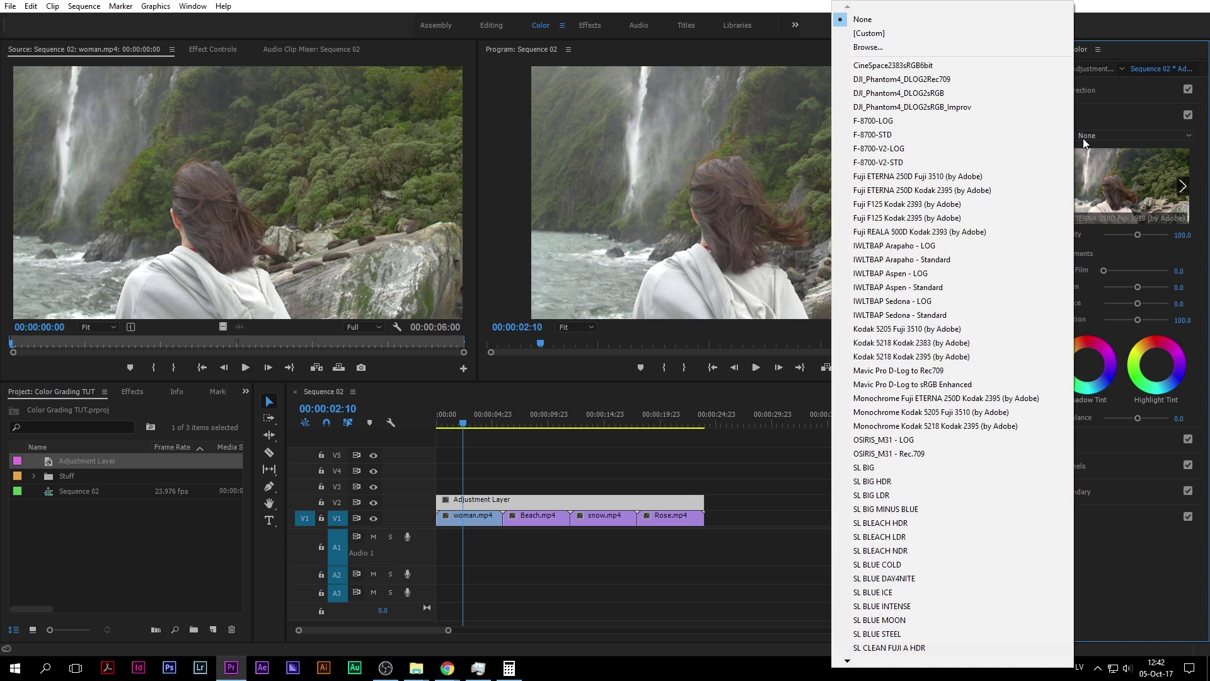
pyautogui.click(881, 468)
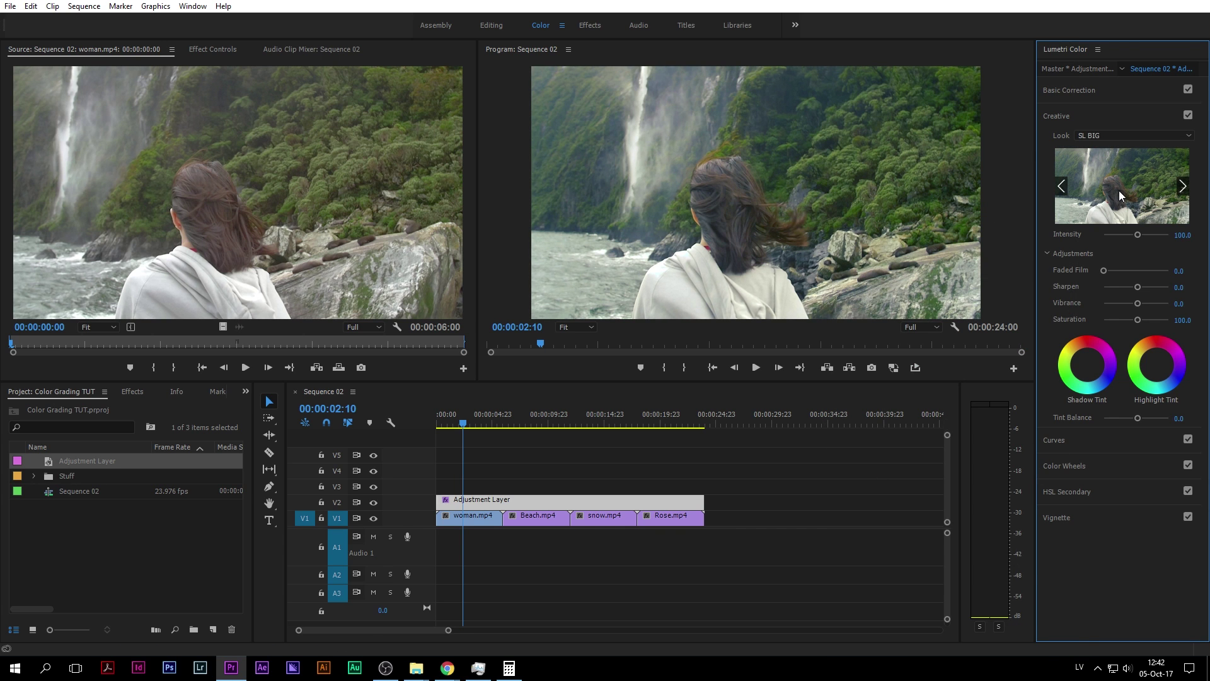
pyautogui.click(493, 504)
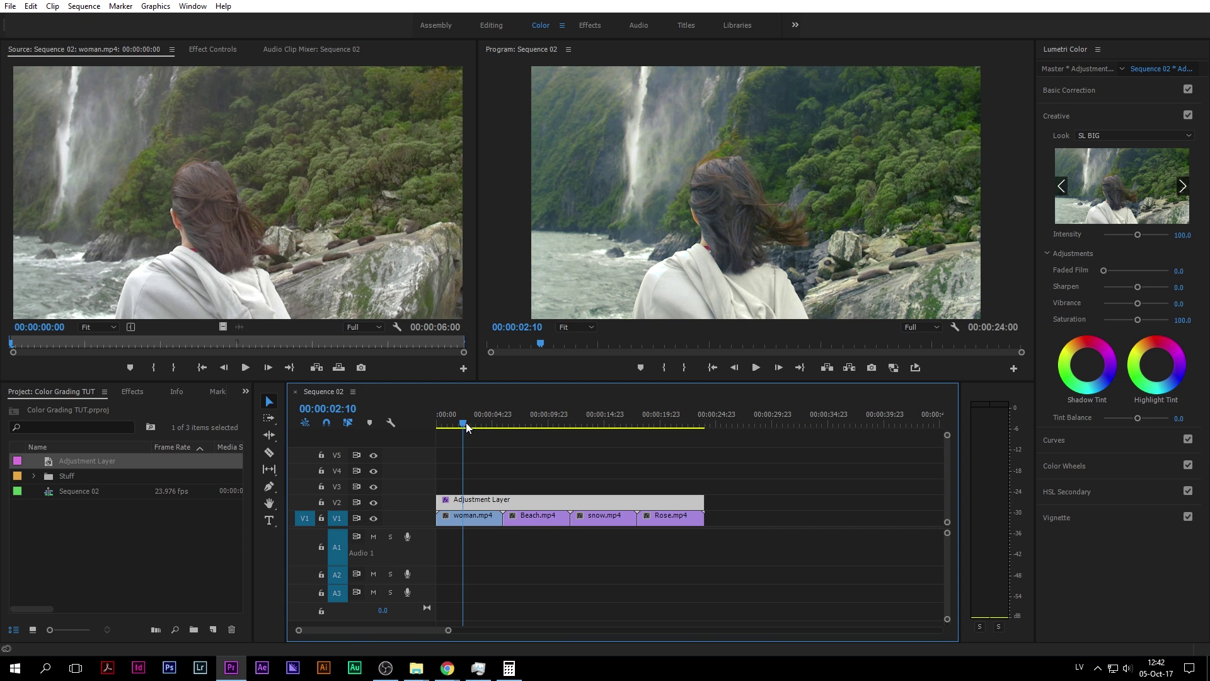
# - Preview the grade on Beach.mp4 and snow.mp4, then raise Creative Intensity to about 123
pyautogui.moveTo(464, 423); pyautogui.dragTo(530, 420)
pyautogui.doubleClick(545, 521)
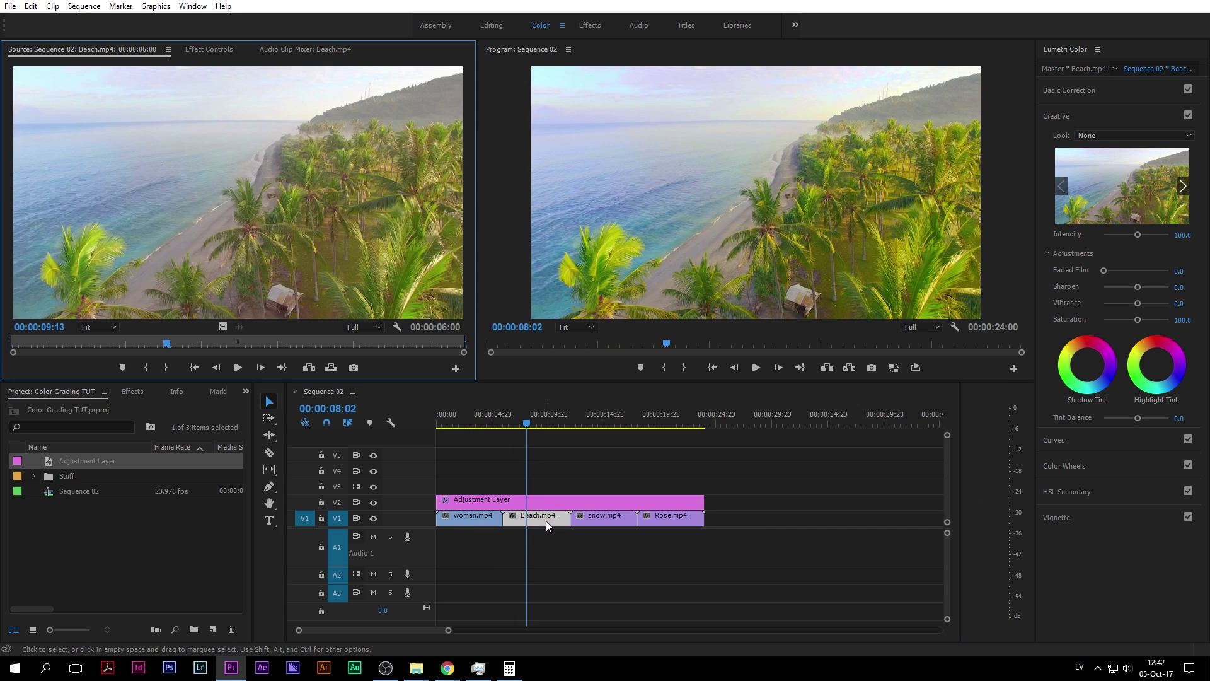
pyautogui.moveTo(528, 428); pyautogui.dragTo(594, 422)
pyautogui.click(608, 519)
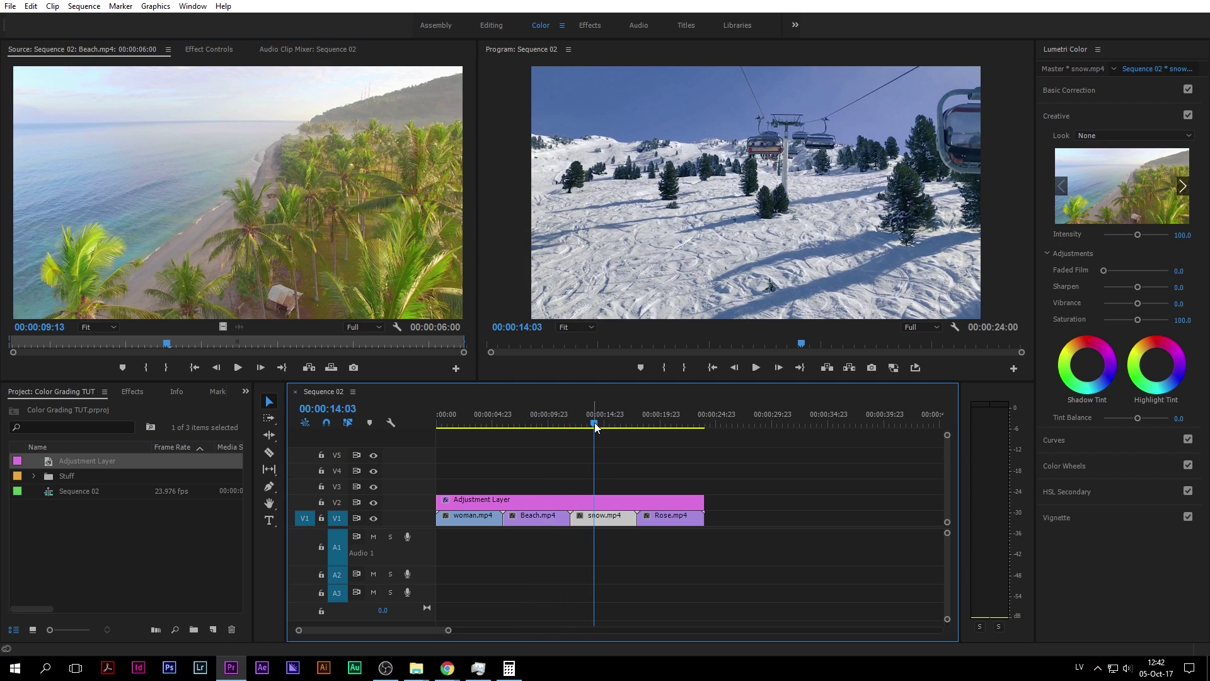
pyautogui.doubleClick(608, 519)
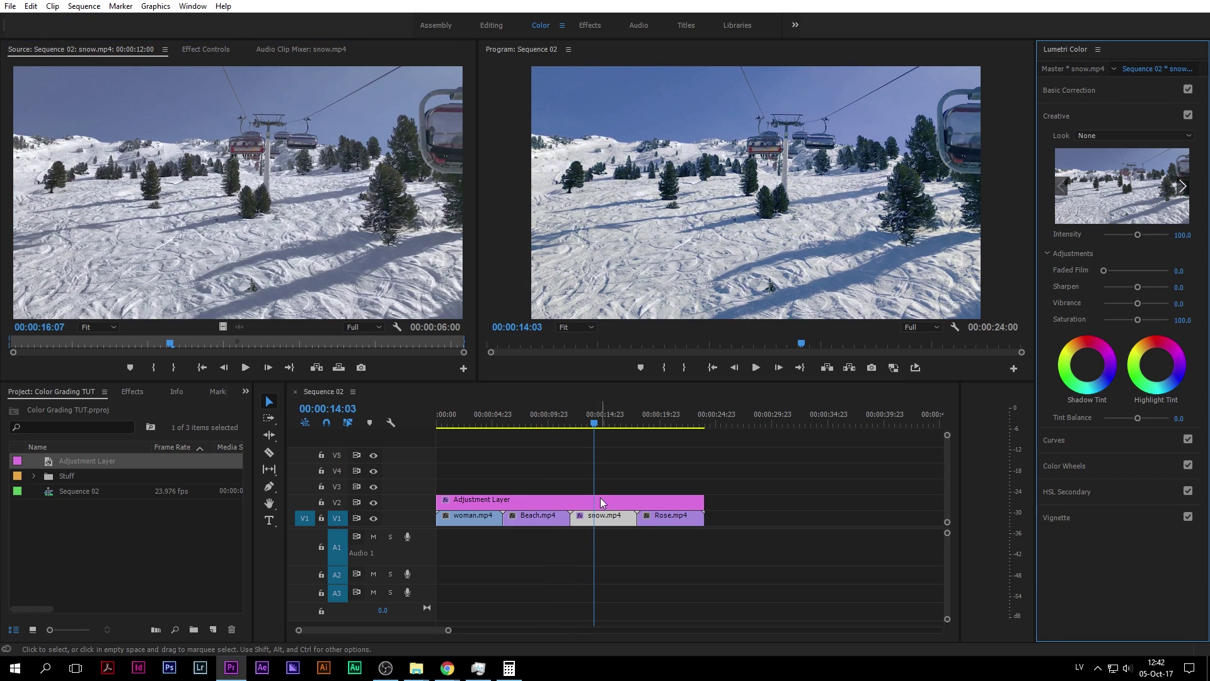
pyautogui.click(608, 500)
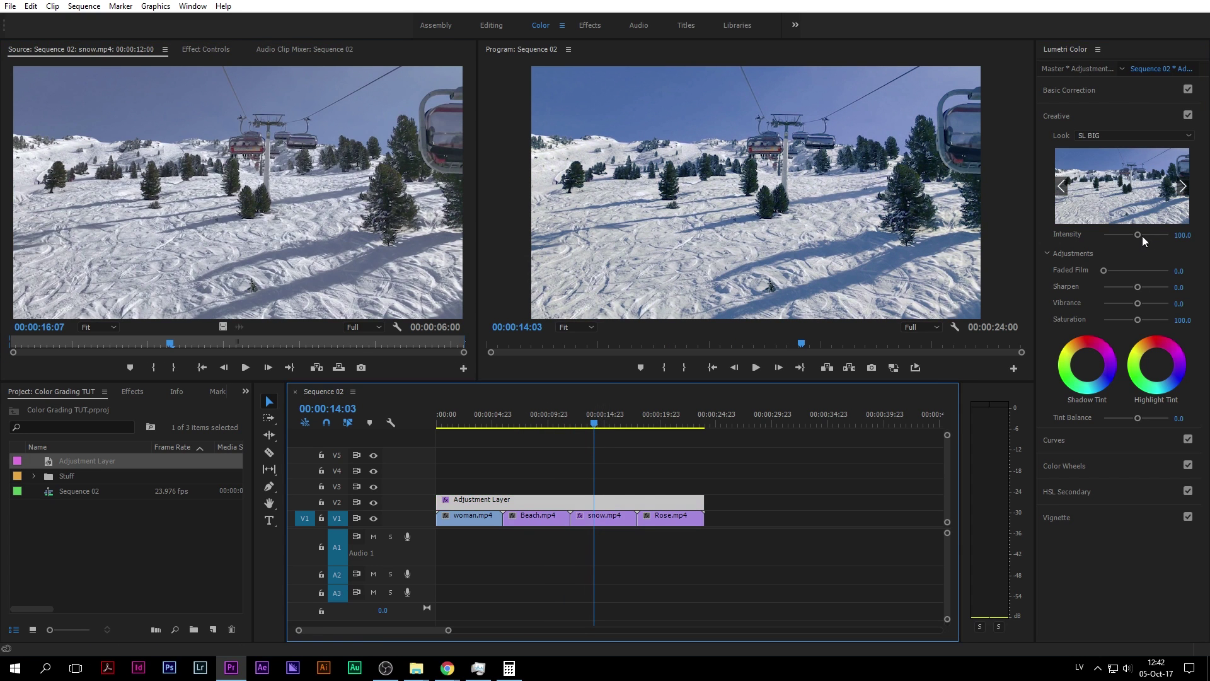
pyautogui.moveTo(1139, 236)
pyautogui.mouseDown()
pyautogui.moveTo(1054, 239)
pyautogui.moveTo(1142, 239)
pyautogui.mouseUp()
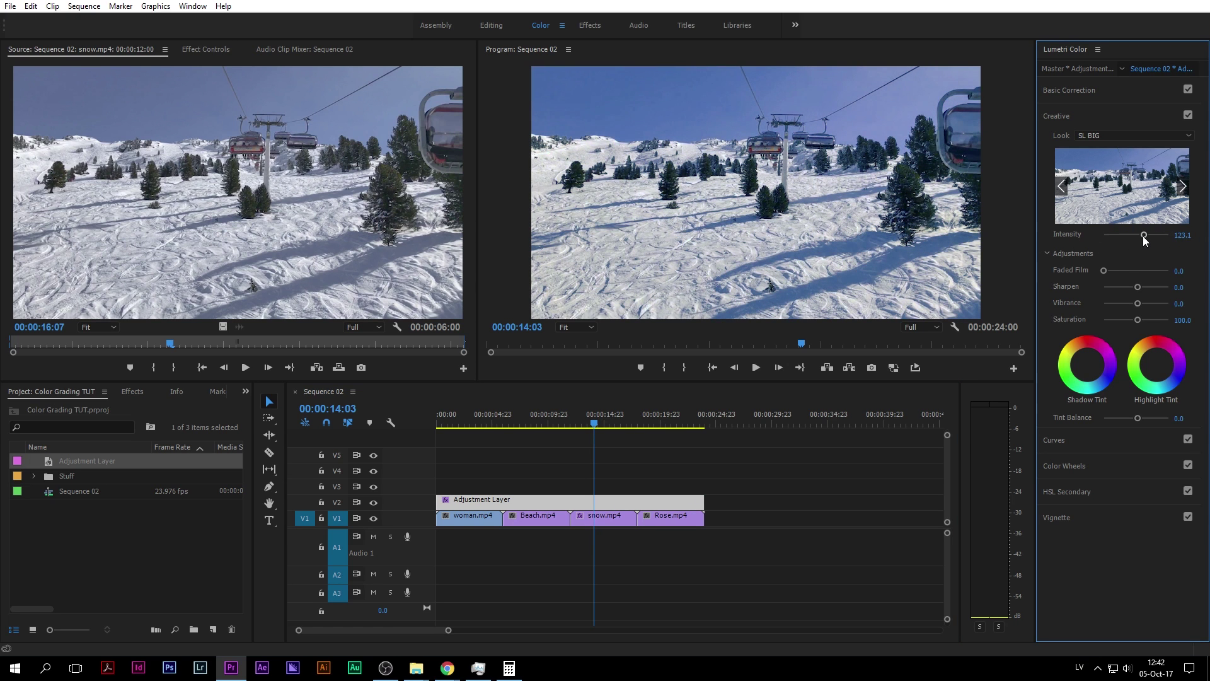